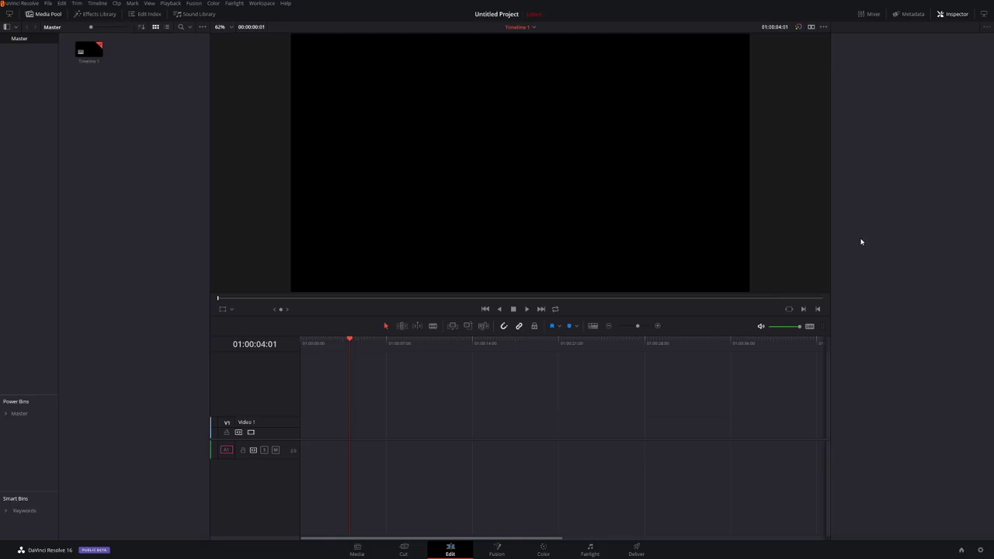
# - In File Explorer, browse to the D:\DaVinci\RESOURCES\Sound FX and Music folder
pyautogui.press('super+e')
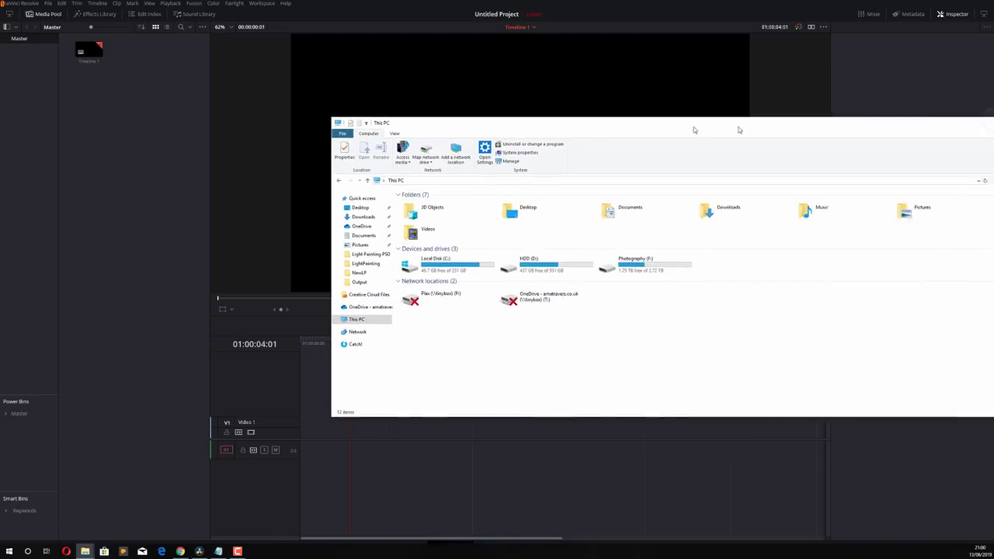
pyautogui.moveTo(694, 129); pyautogui.dragTo(480, 117)
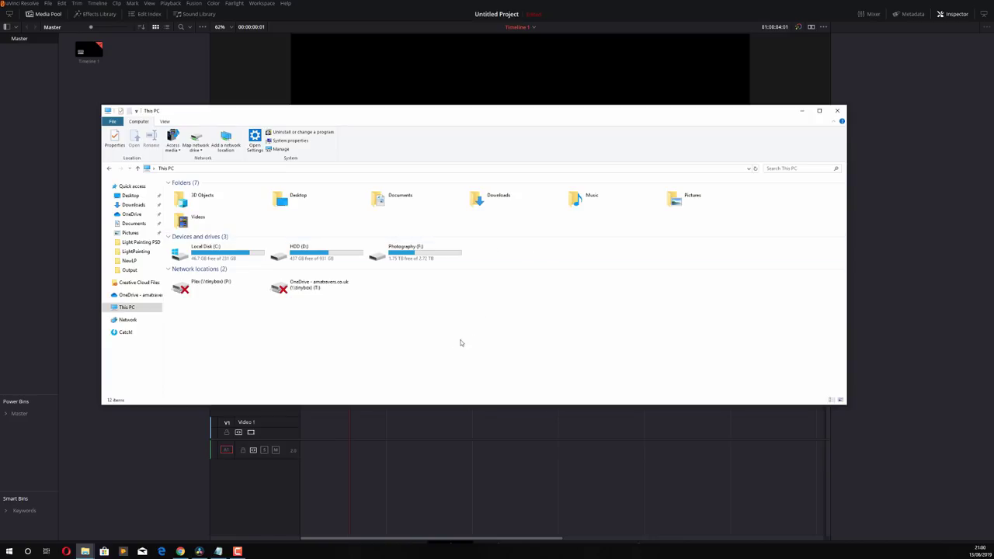
pyautogui.doubleClick(319, 257)
pyautogui.doubleClick(199, 201)
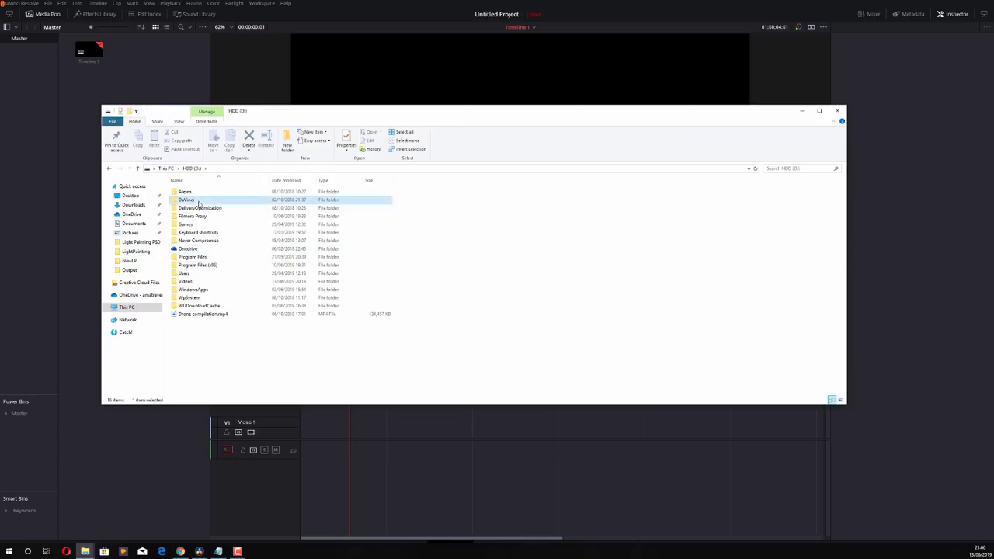
pyautogui.click(200, 208)
pyautogui.doubleClick(201, 209)
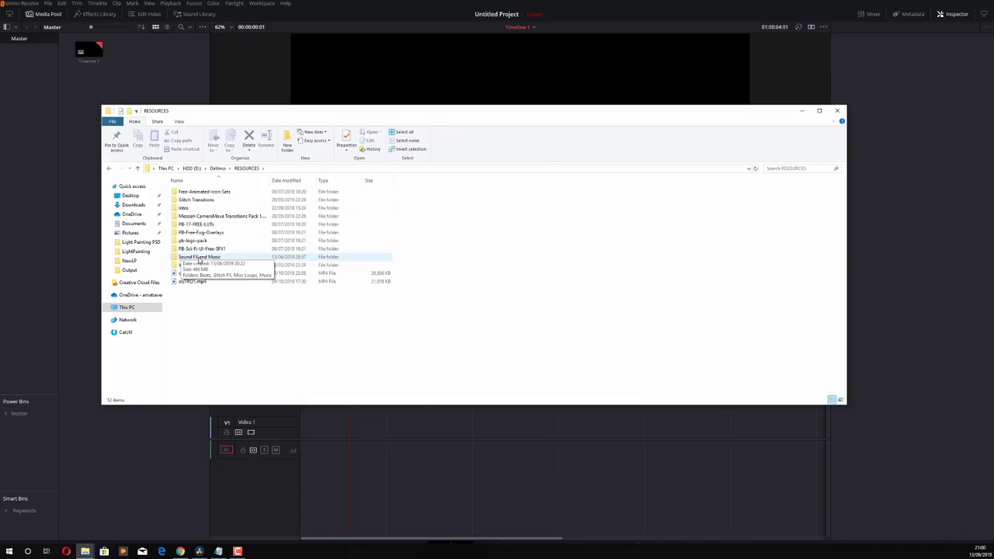
pyautogui.doubleClick(199, 258)
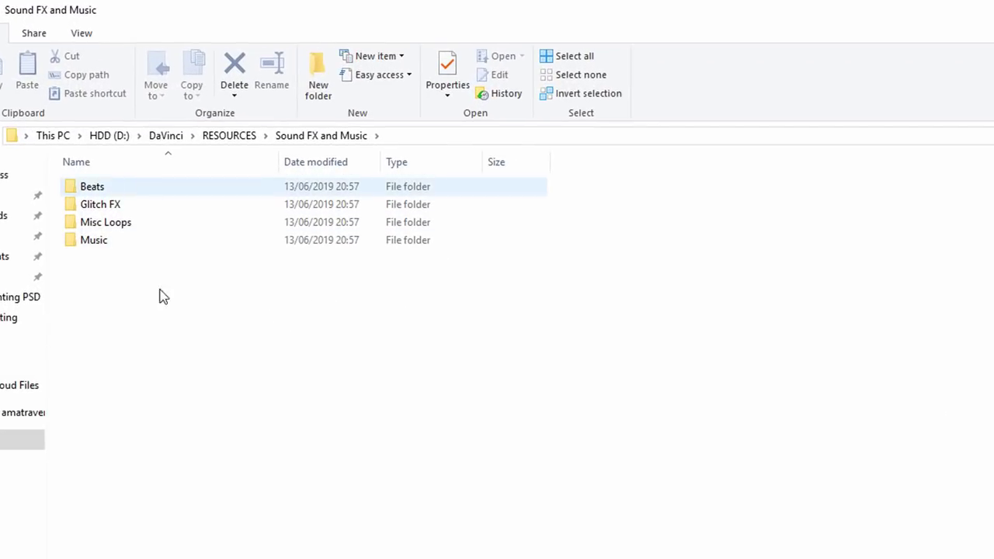
# - Select the four sound subfolders, look inside Music, then go back up to Sound FX and Music
pyautogui.moveTo(195, 377); pyautogui.dragTo(102, 161)
pyautogui.click(179, 318)
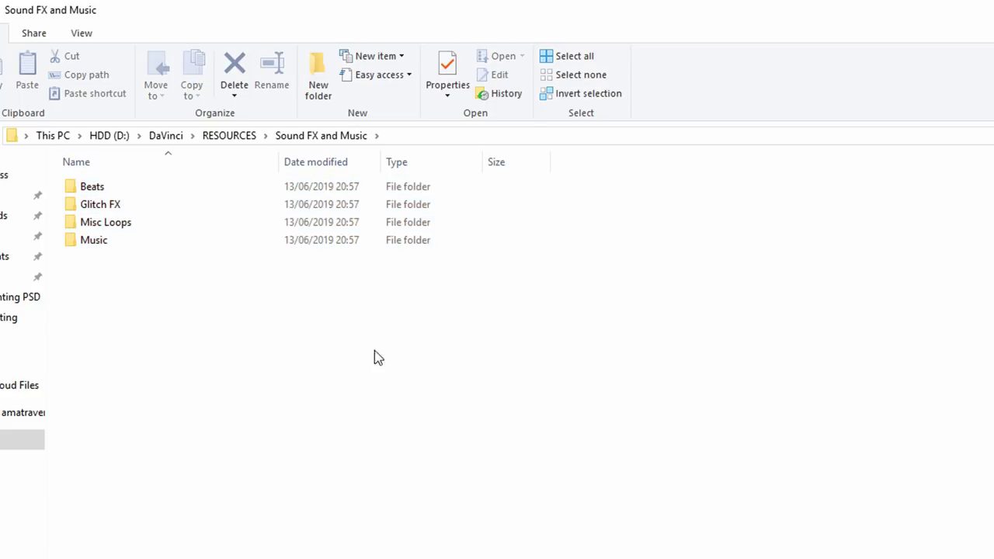
pyautogui.moveTo(240, 370); pyautogui.dragTo(117, 205)
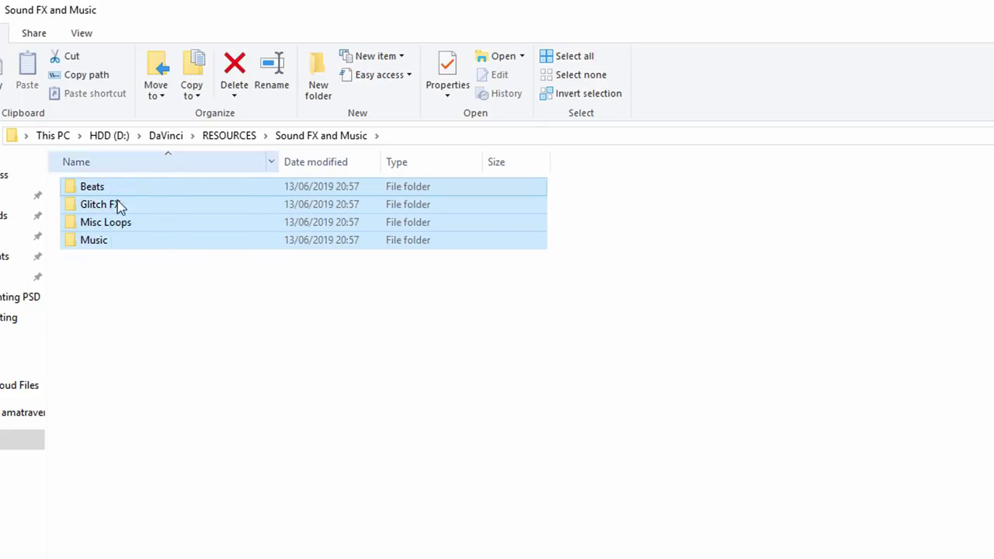
pyautogui.click(190, 309)
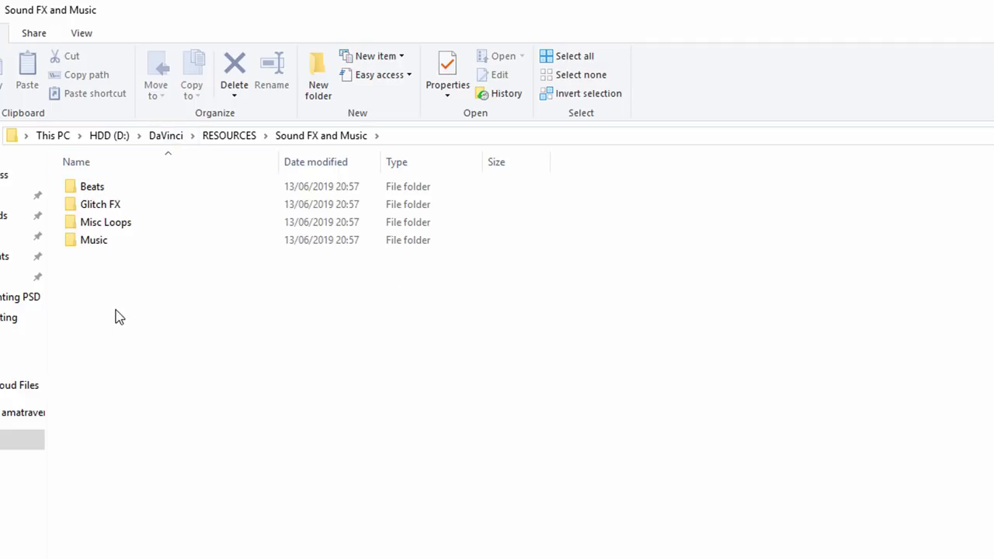
pyautogui.doubleClick(121, 243)
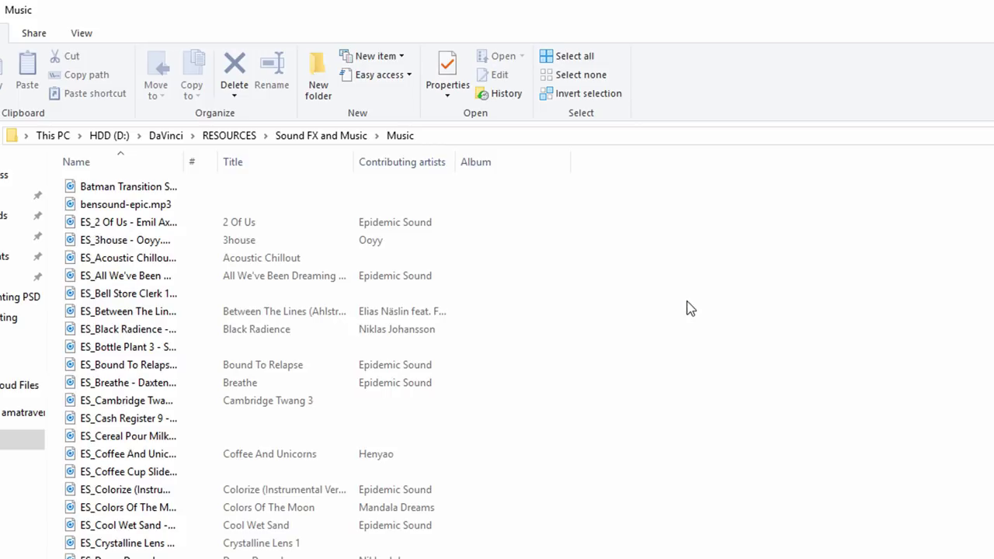
pyautogui.hotkey('alt', 'Up')
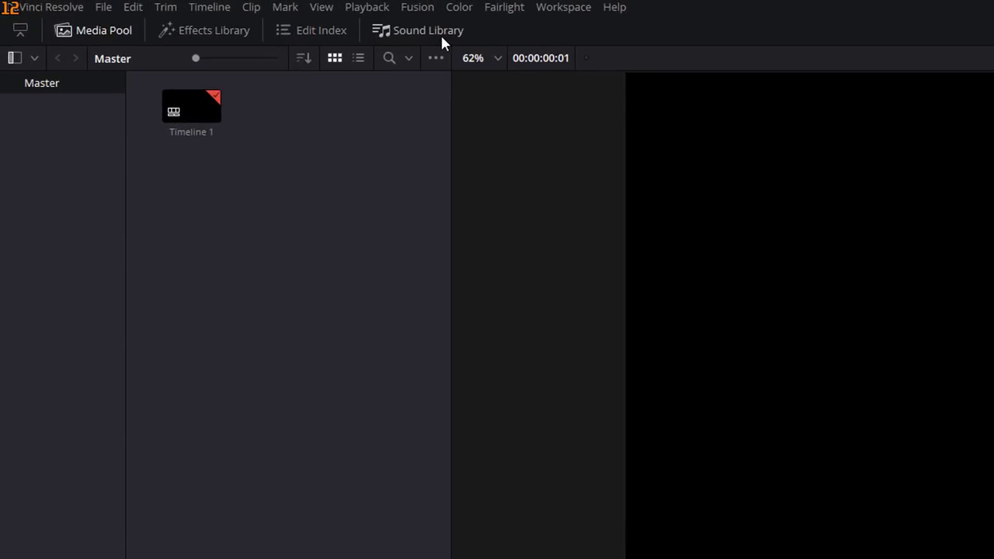
# - Show the Sound Library on the Edit page and start adding a library folder
pyautogui.click(442, 36)
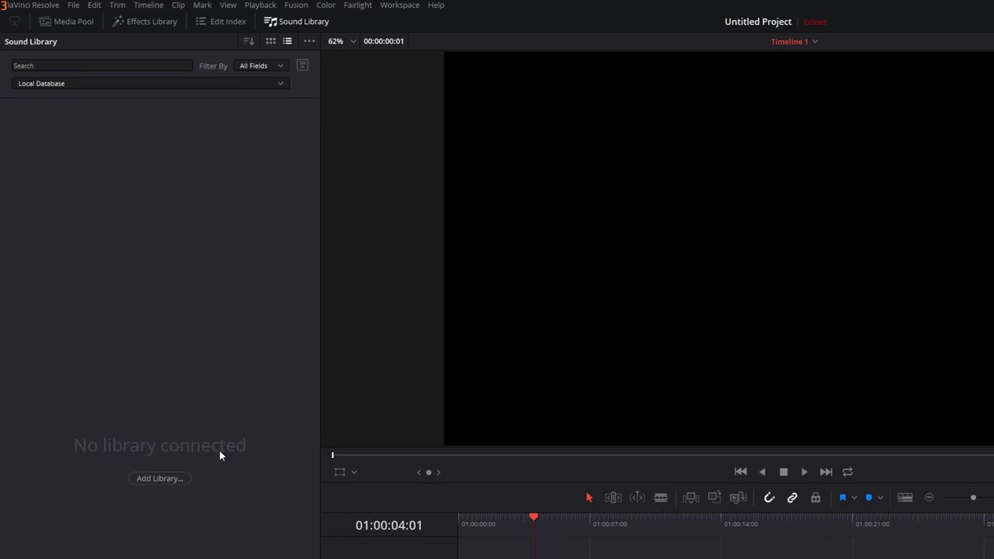
pyautogui.click(158, 479)
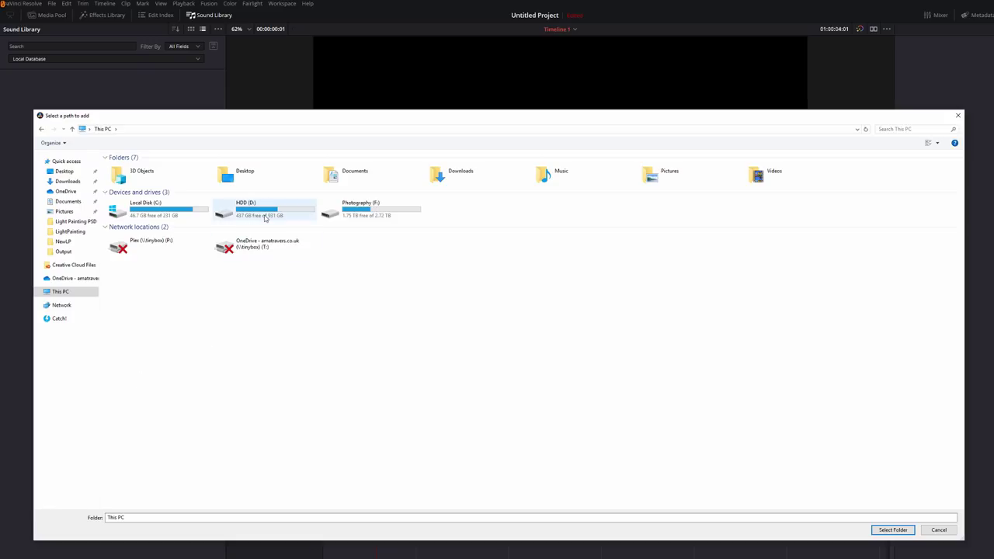
# - Choose D:\DaVinci\RESOURCES\Sound FX and Music as the library folder, adding all 167 clips
pyautogui.doubleClick(262, 208)
pyautogui.doubleClick(128, 177)
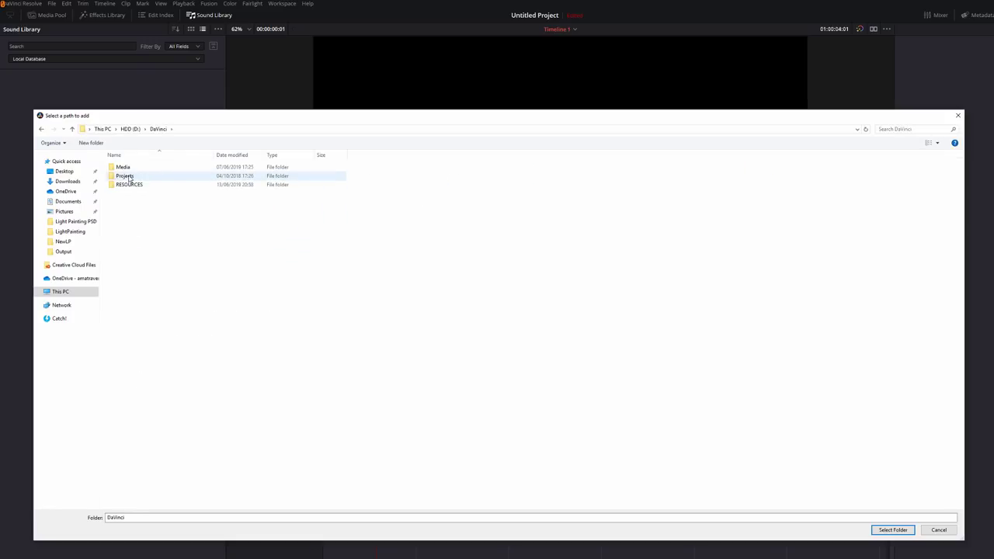
pyautogui.doubleClick(131, 184)
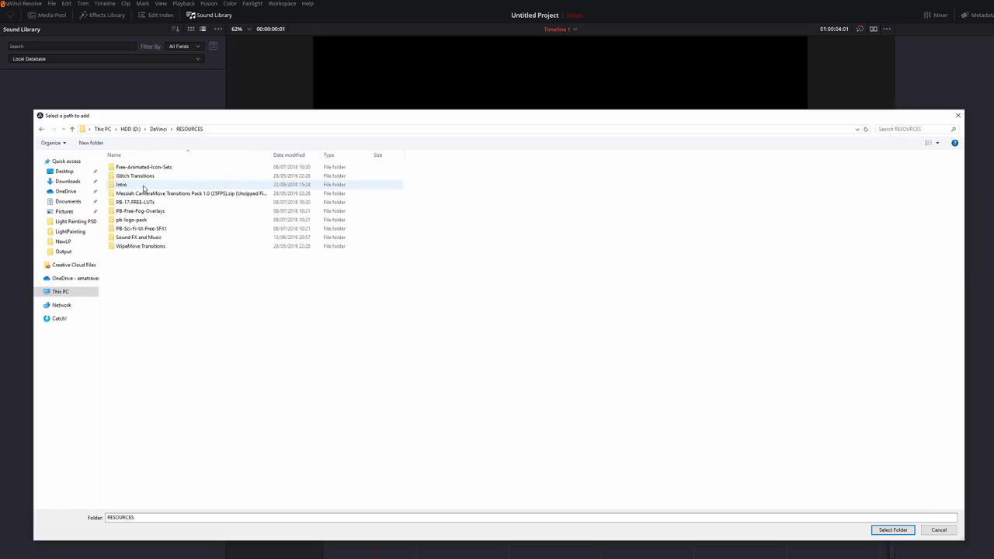
pyautogui.doubleClick(140, 236)
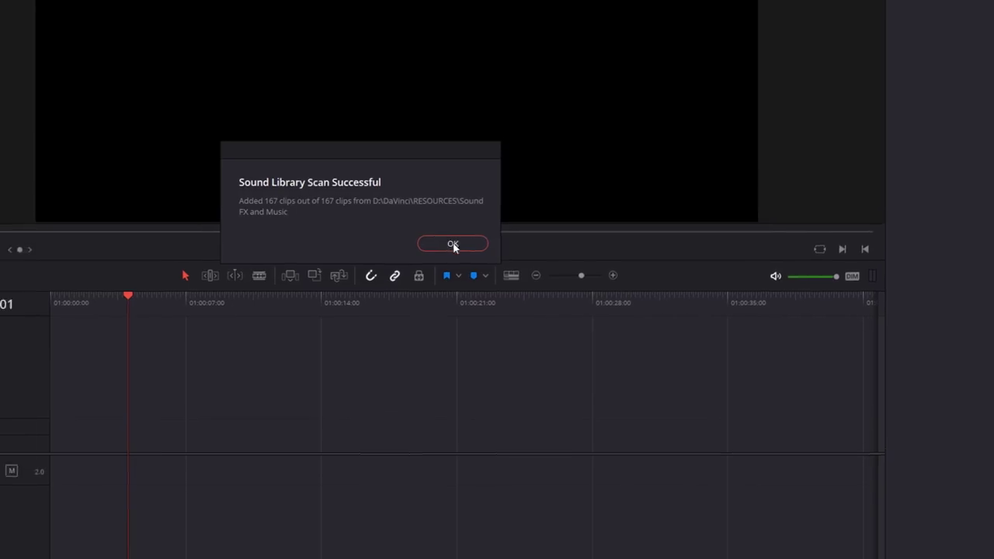
pyautogui.click(416, 223)
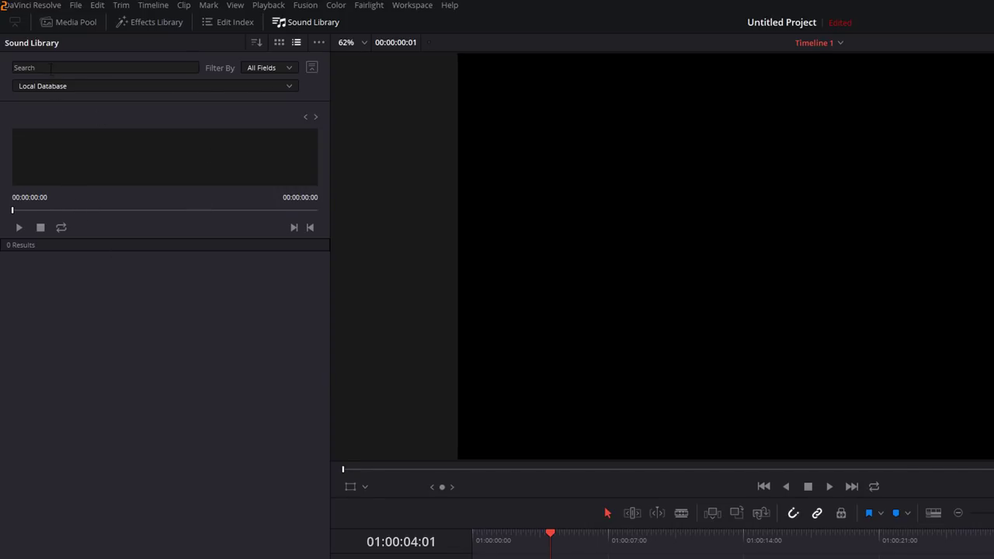
# - Search the Sound Library for 'glitch' and preview the Glitch FX 22 sound
pyautogui.click(47, 68)
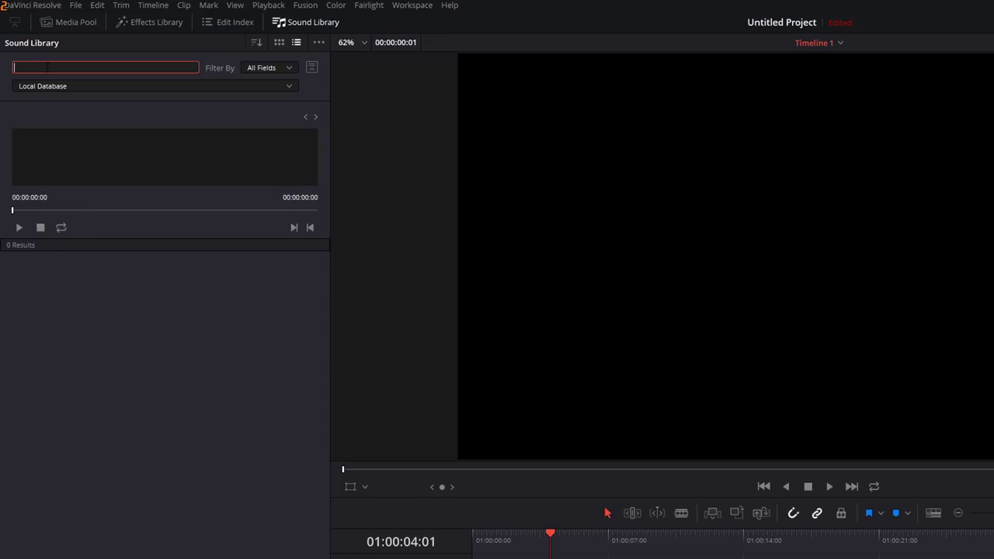
pyautogui.write('glitc')
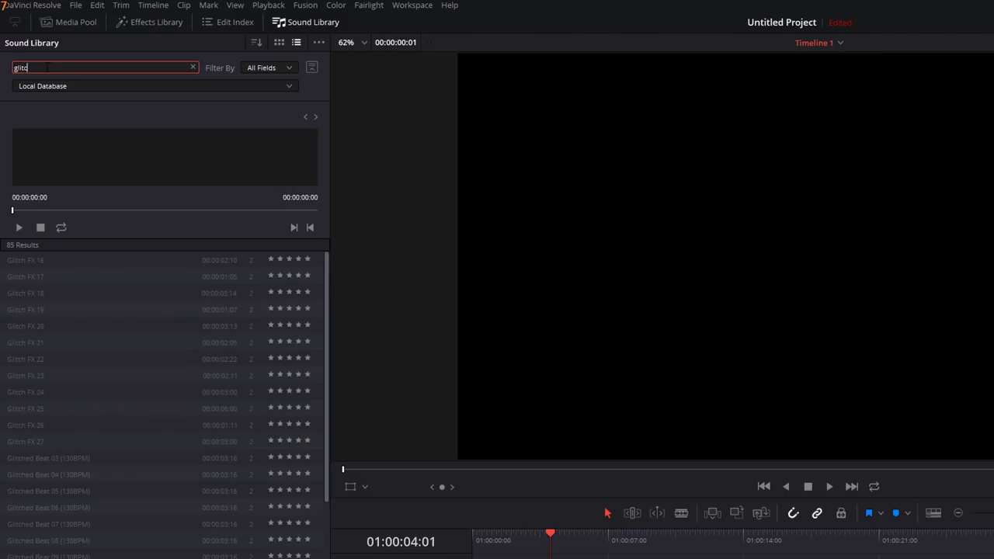
pyautogui.write('h')
pyautogui.press('Down')
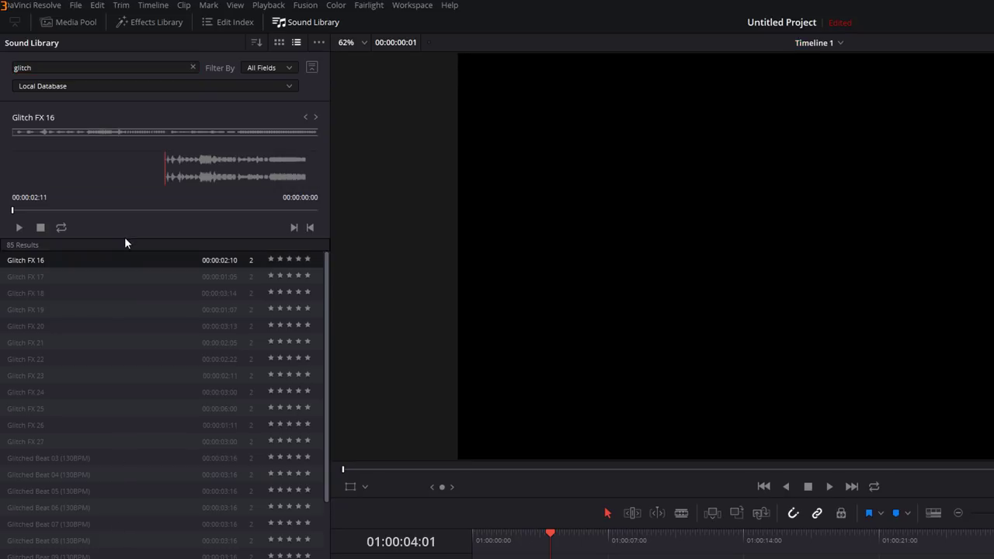
pyautogui.click(30, 361)
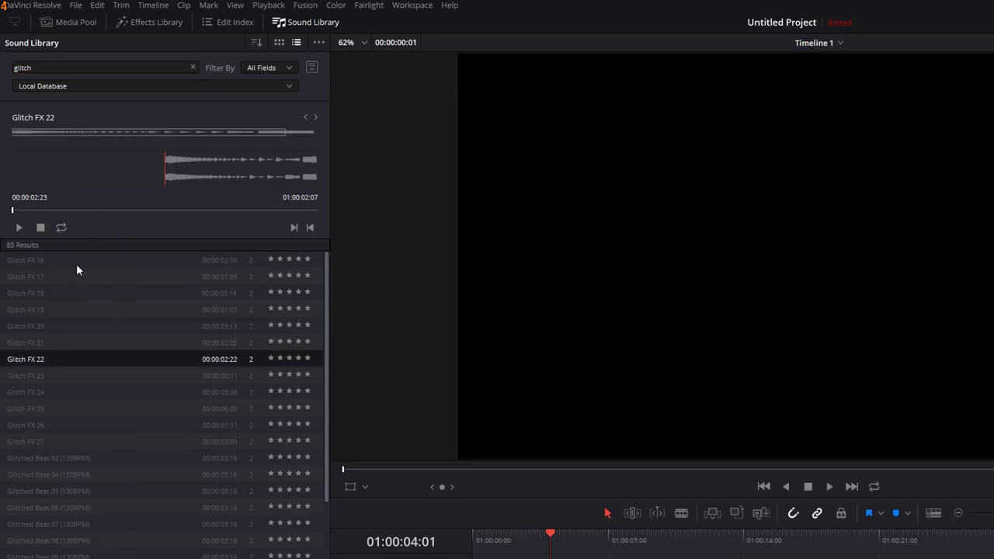
pyautogui.click(18, 228)
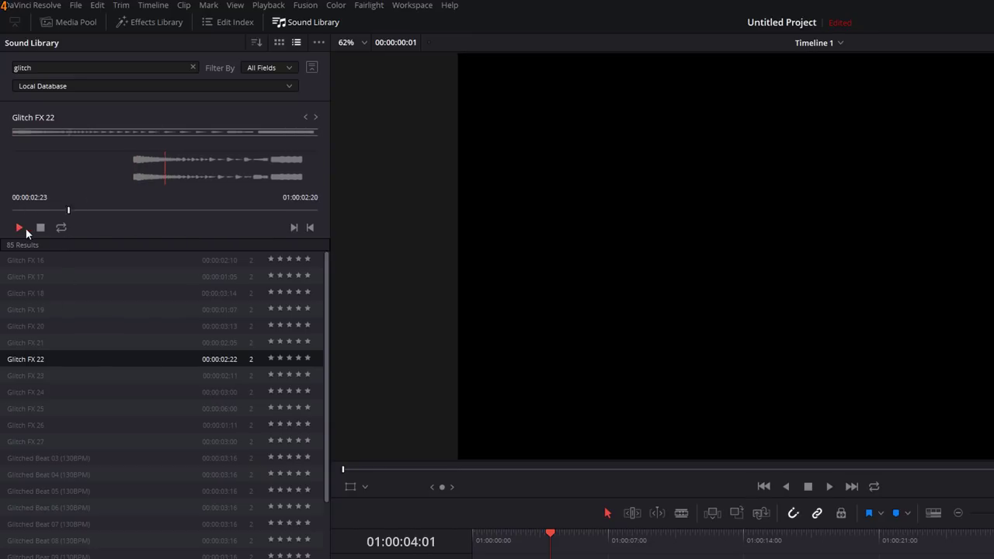
pyautogui.click(40, 228)
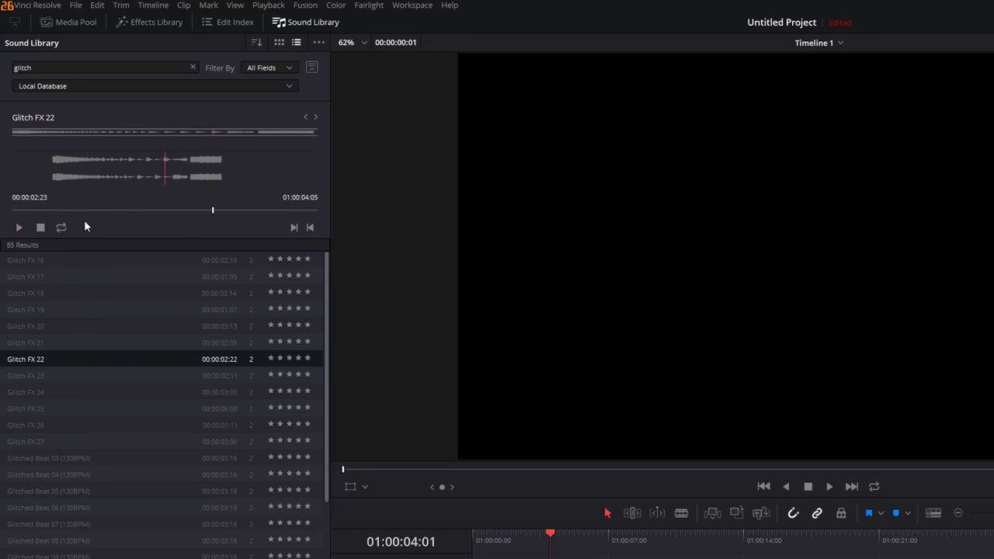
pyautogui.moveTo(191, 216); pyautogui.dragTo(220, 211)
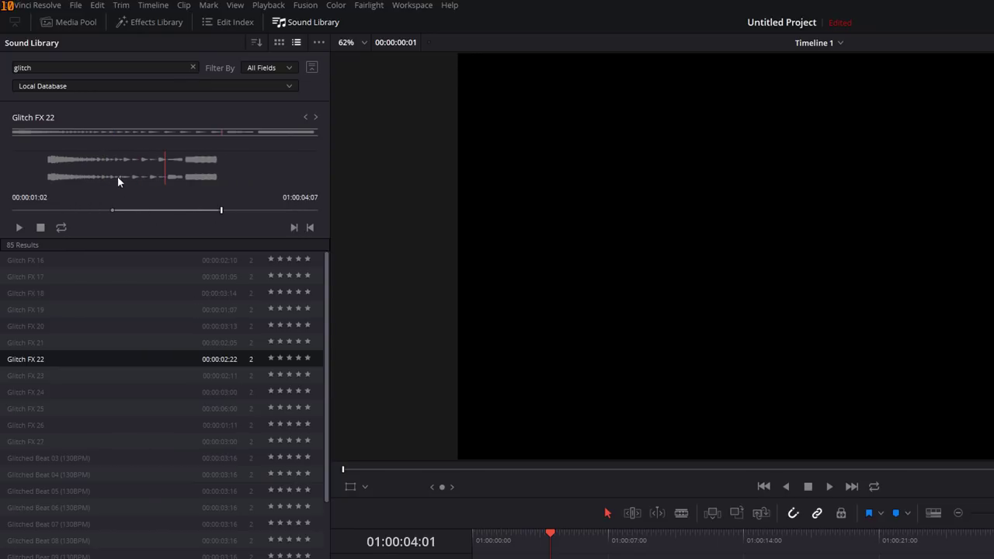
# - Place Glitch FX 22 on audio track A1, play it back, then delete the clip
pyautogui.moveTo(117, 176); pyautogui.dragTo(504, 558)
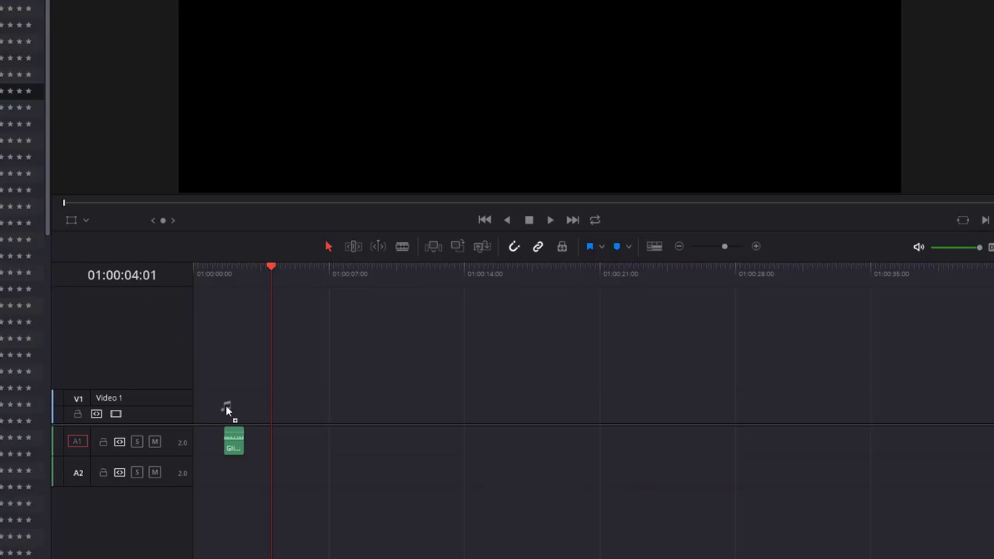
pyautogui.moveTo(226, 405); pyautogui.dragTo(222, 406)
pyautogui.click(227, 274)
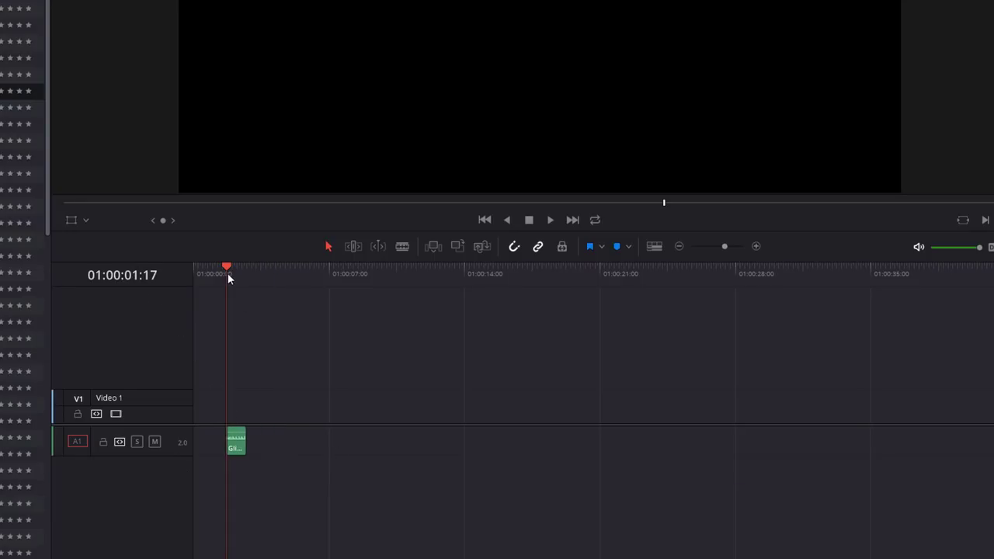
pyautogui.press('space')
pyautogui.click(235, 439)
pyautogui.press('Delete')
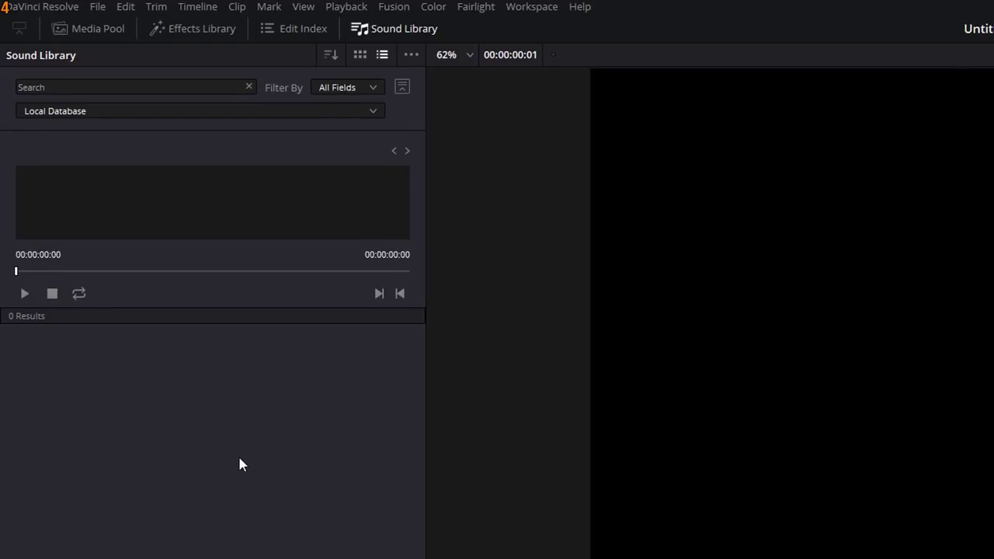
# - Search 'ES_', preview ES Drone Soft, and place it at the start of track A1
pyautogui.click(77, 87)
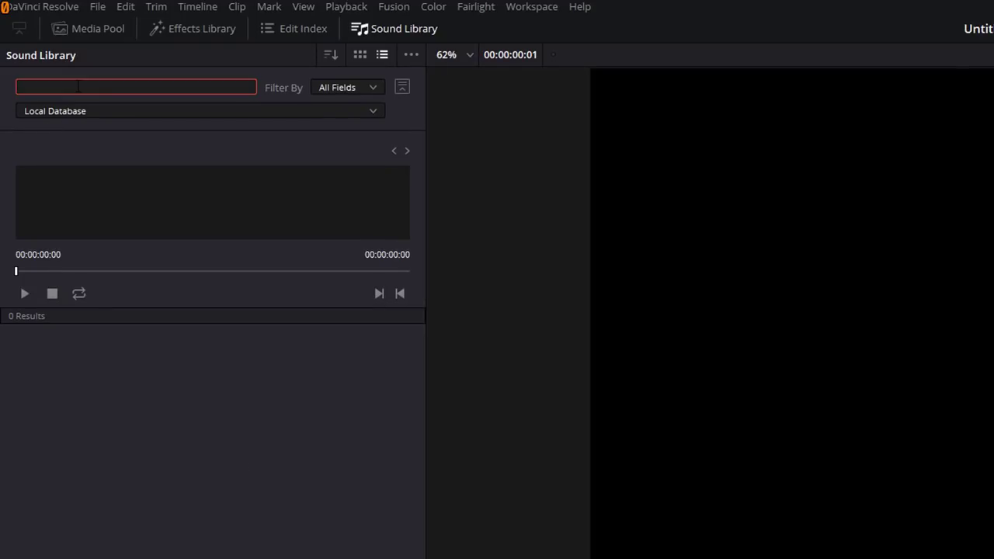
pyautogui.write('ES_')
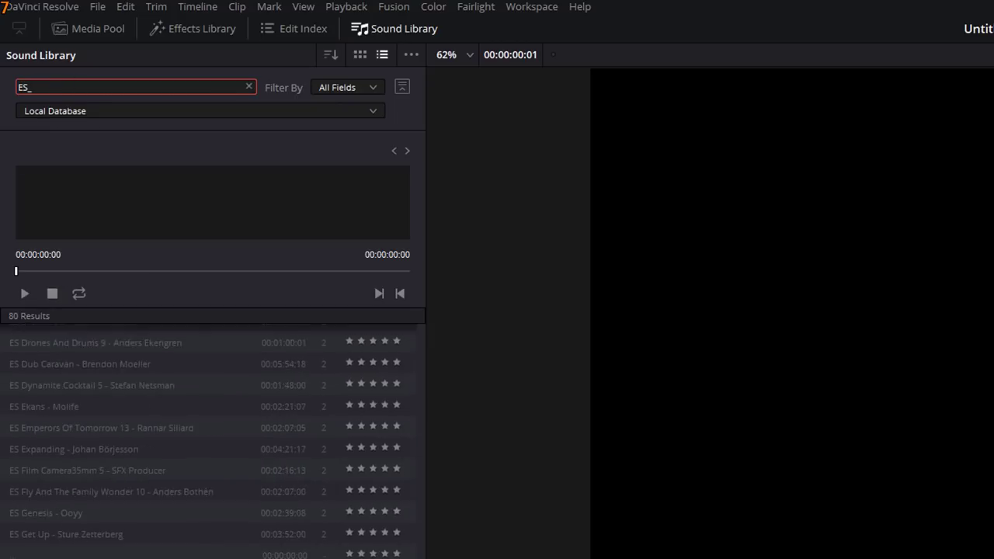
pyautogui.scroll(-5, 210, 438)
pyautogui.scroll(6, 210, 439)
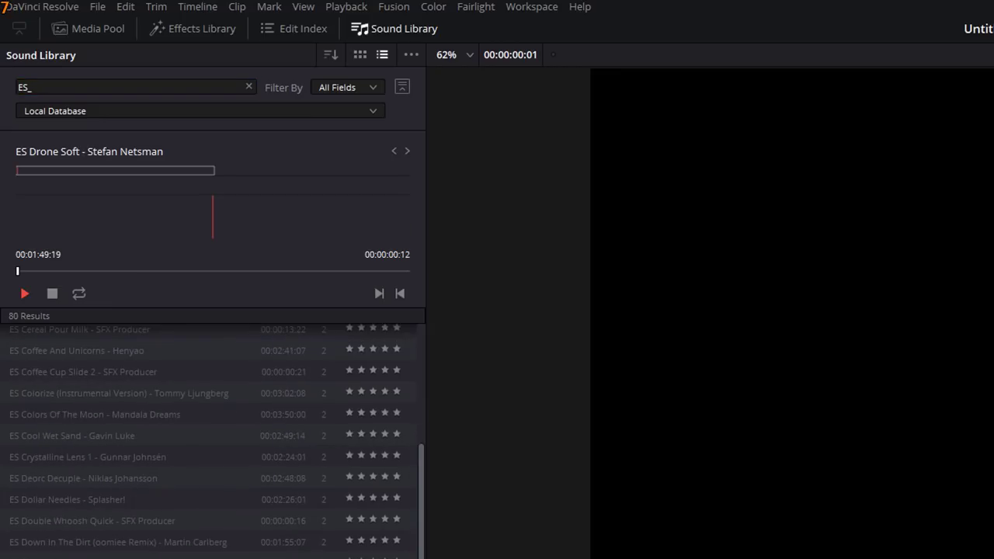
pyautogui.moveTo(82, 271); pyautogui.dragTo(134, 272)
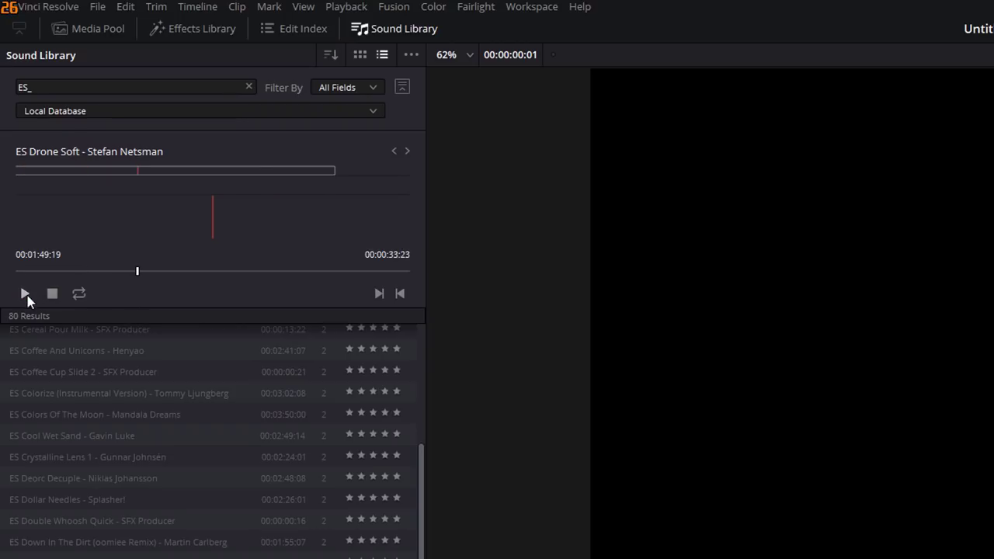
pyautogui.moveTo(148, 276); pyautogui.dragTo(317, 320)
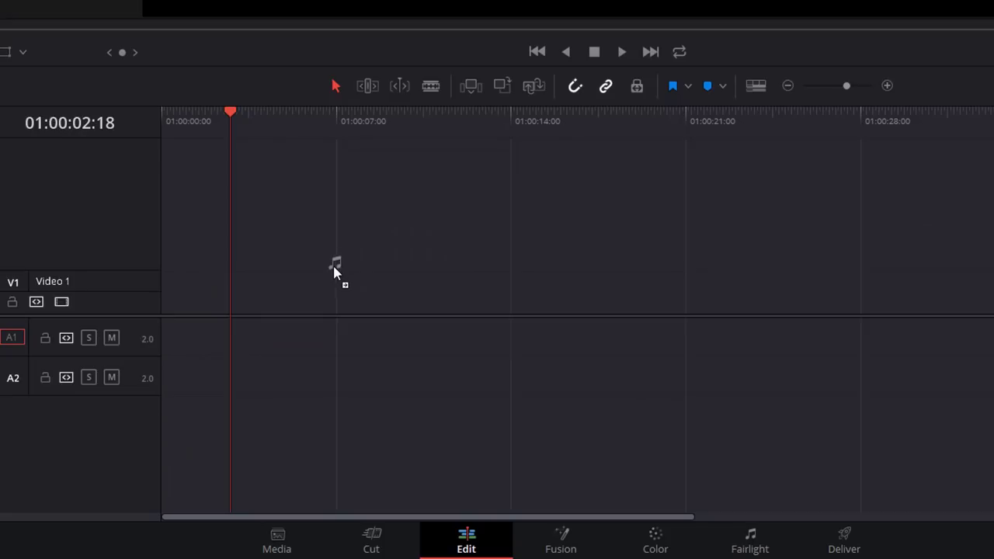
pyautogui.moveTo(555, 352); pyautogui.dragTo(259, 344)
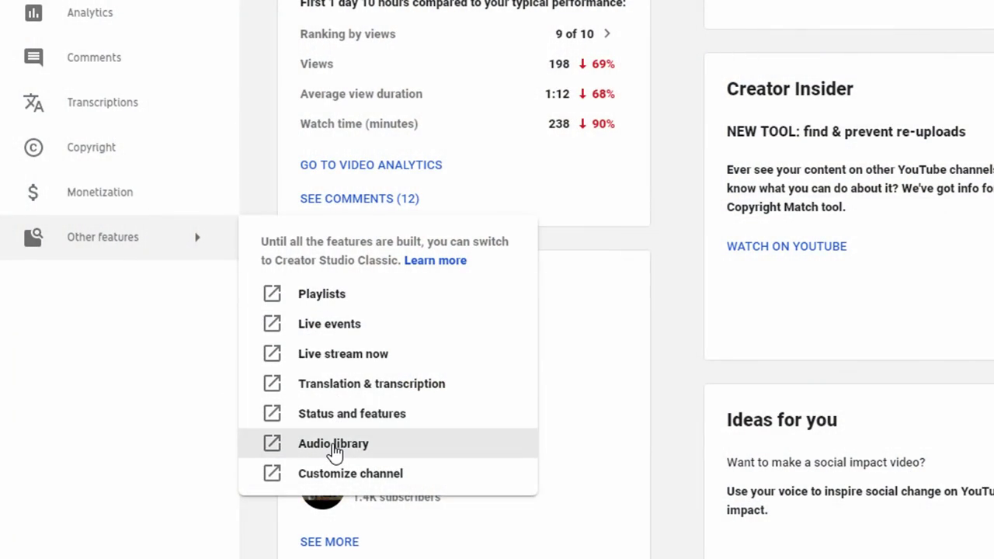
# - Open YouTube Studio's free Audio Library from the Other features menu
pyautogui.click(334, 446)
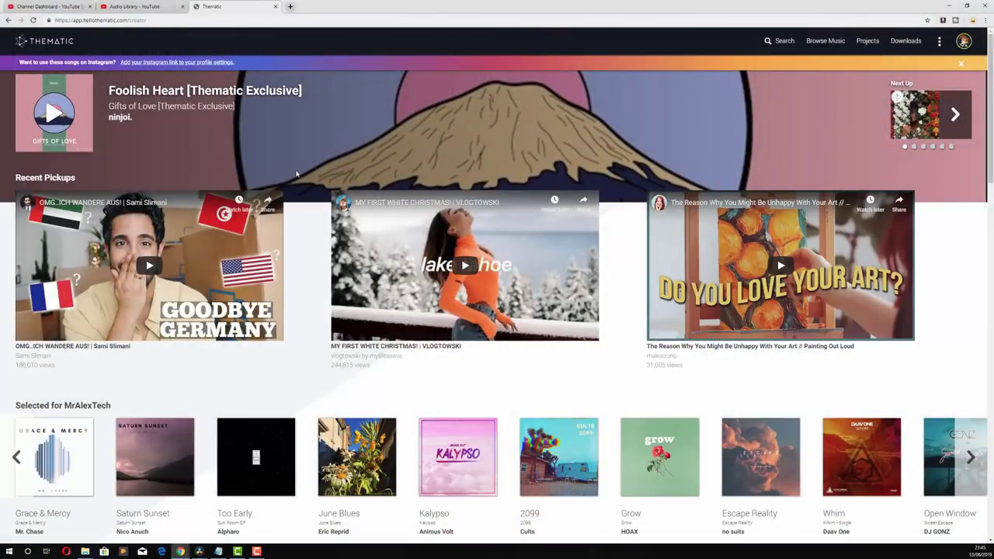
# - Preview the Escape Reality track on Thematic and download it as a WAV file
pyautogui.scroll(-2, 296, 173)
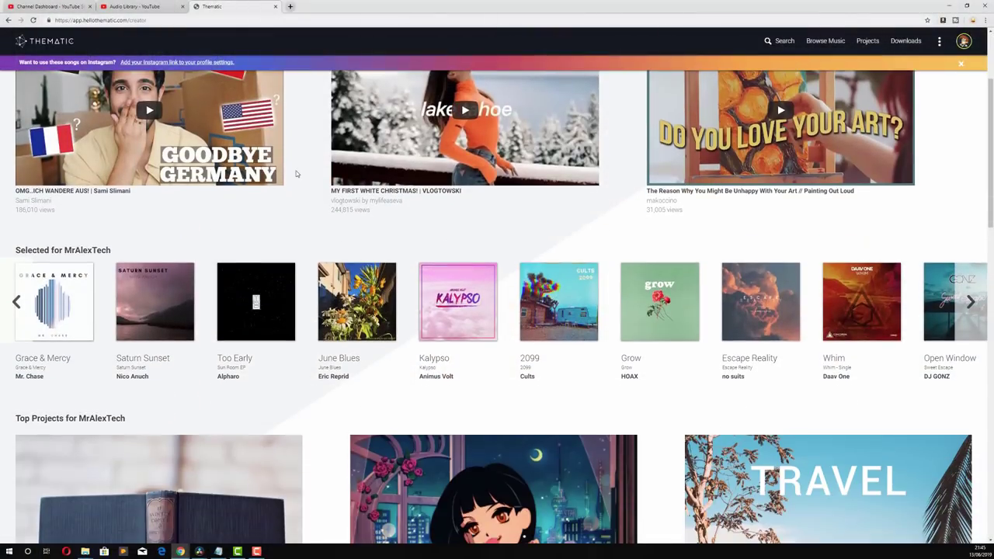
pyautogui.scroll(-1, 296, 173)
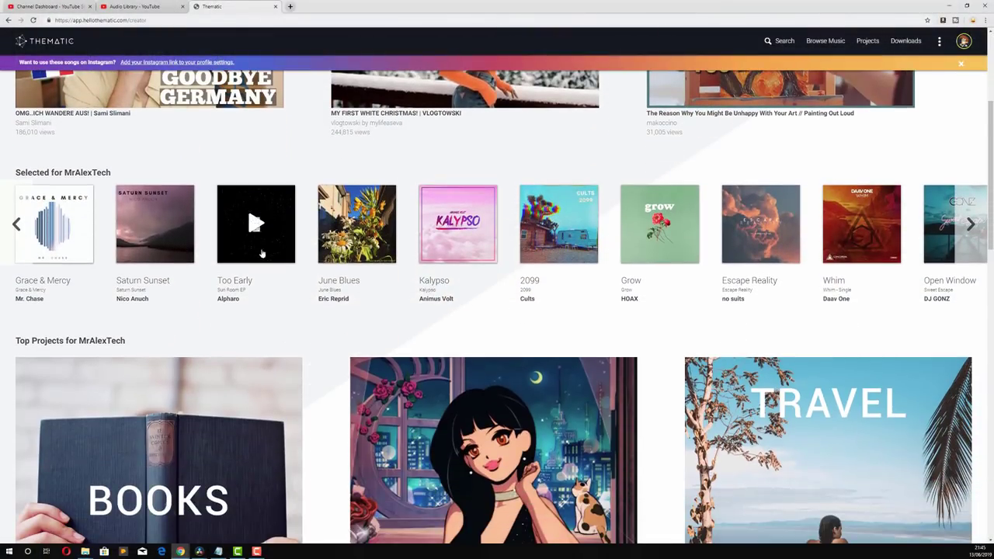
pyautogui.click(773, 262)
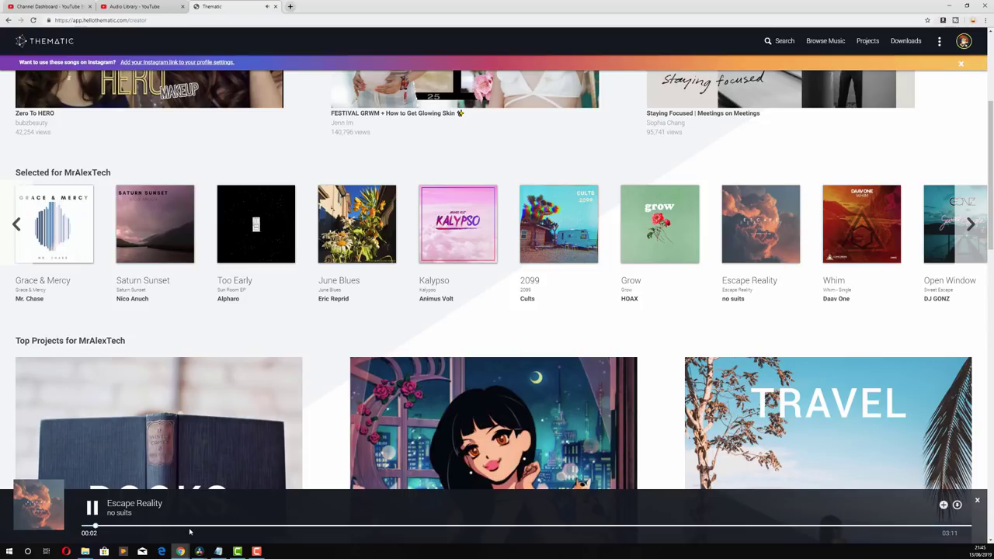
pyautogui.click(957, 506)
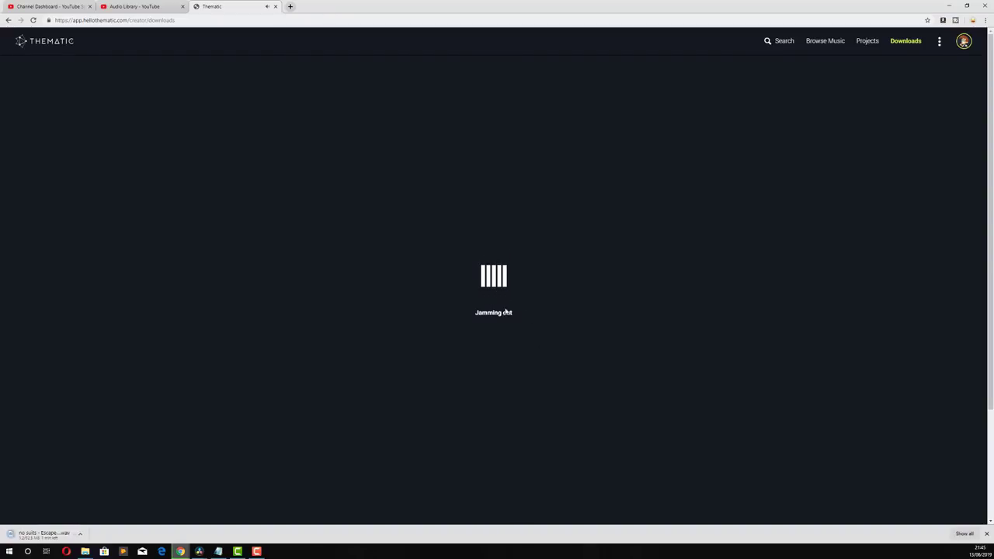